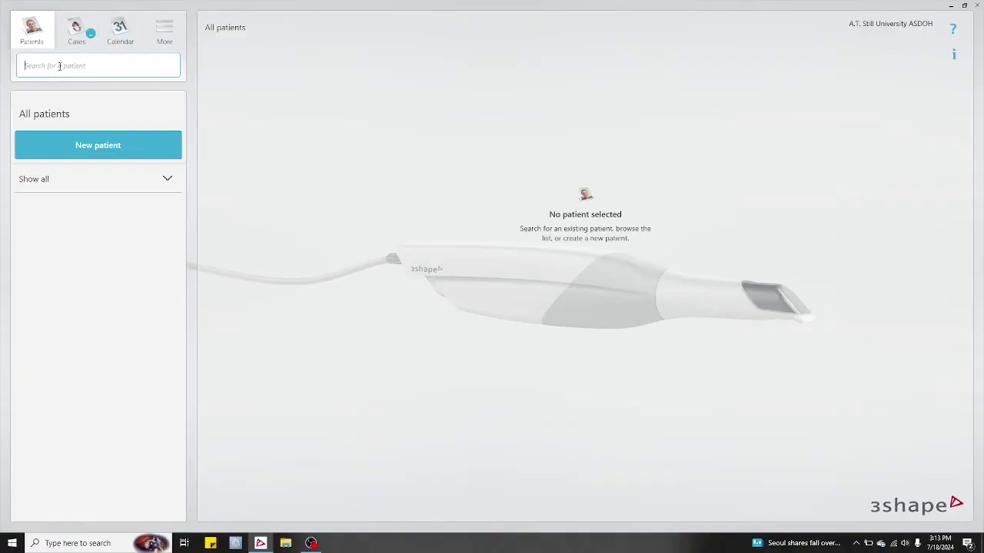
Open the 3Shape Demo patient and create a new case to be sent to Wiand Dental Lab, Inc
text(3shape)
click(61, 182)
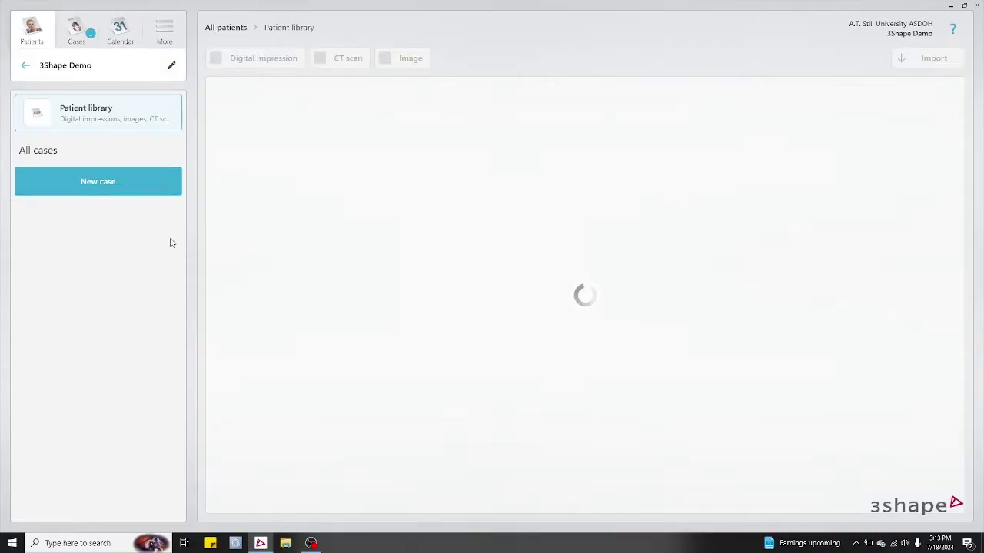
click(139, 182)
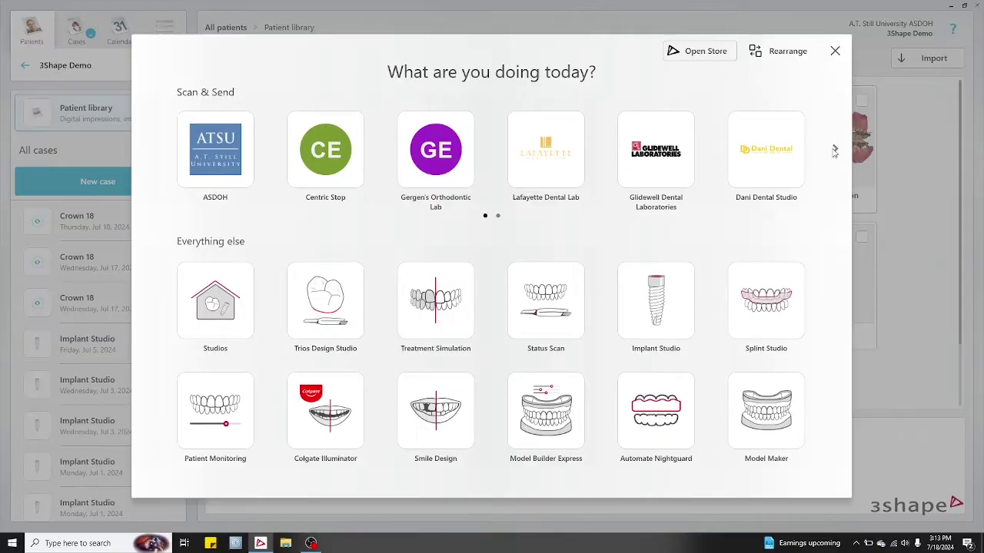
click(835, 151)
click(448, 151)
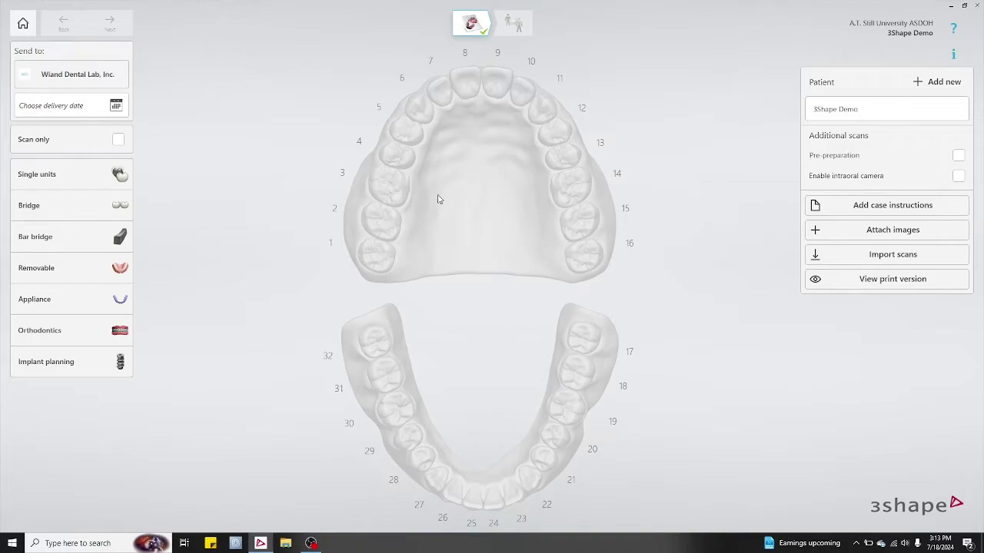
Add a screw-retained crown as a single unit on tooth 29
click(108, 178)
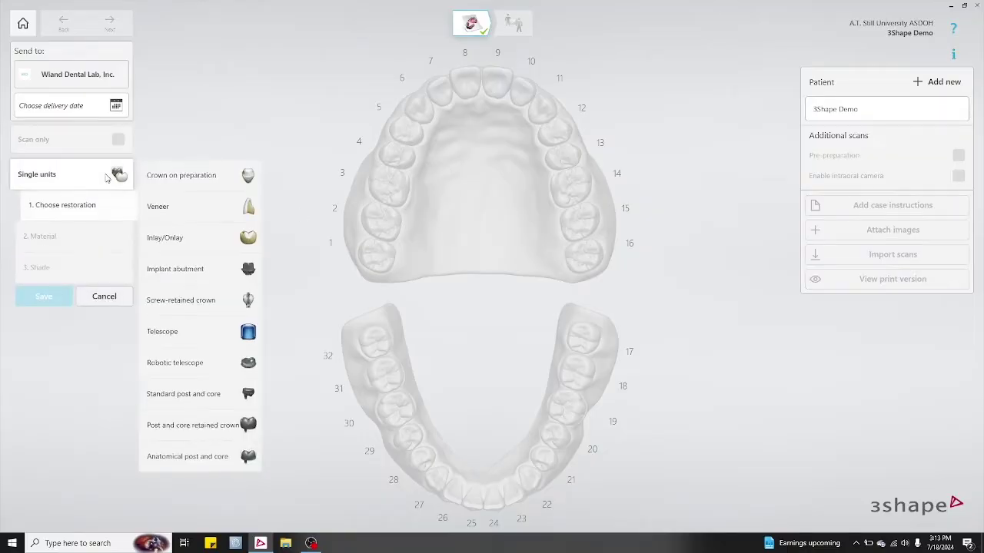
click(208, 307)
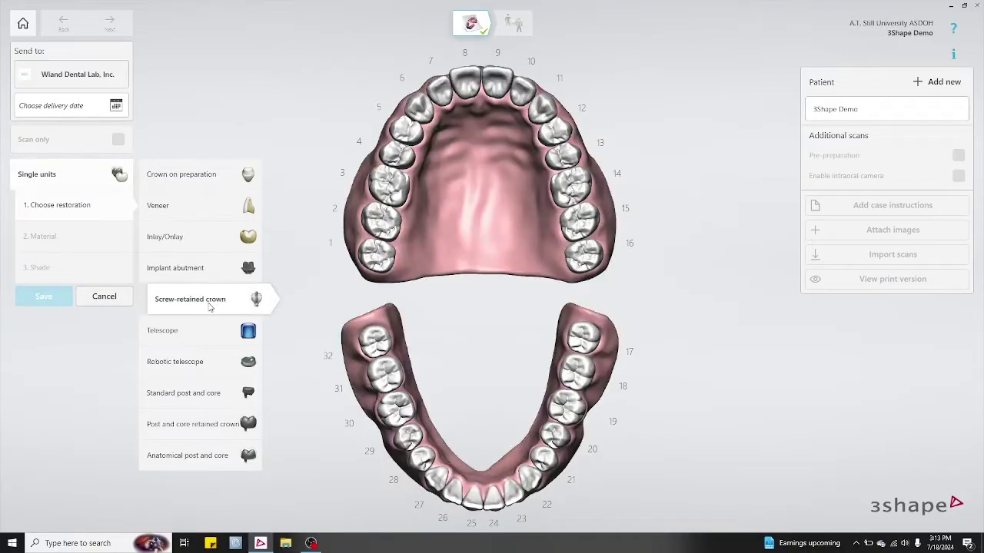
click(408, 441)
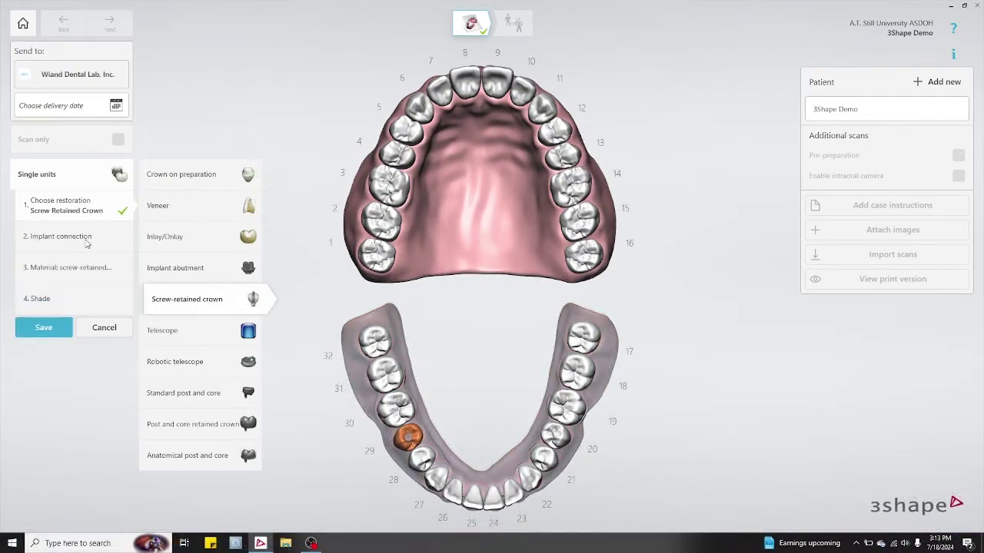
Specify the crown on tooth 29 with a Straumann Bone Level RC connection, monolithic zirconia and no shade, save it and proceed
click(86, 240)
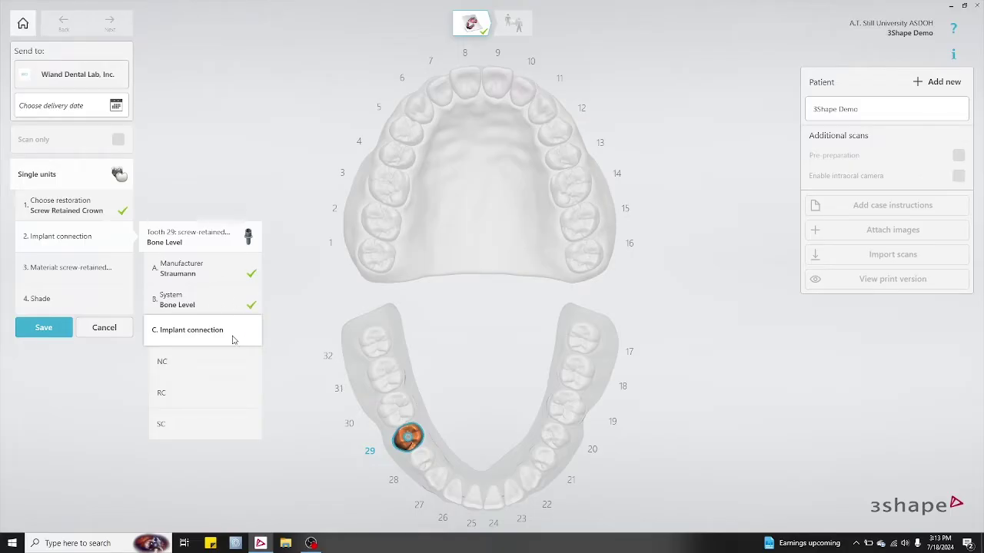
click(226, 394)
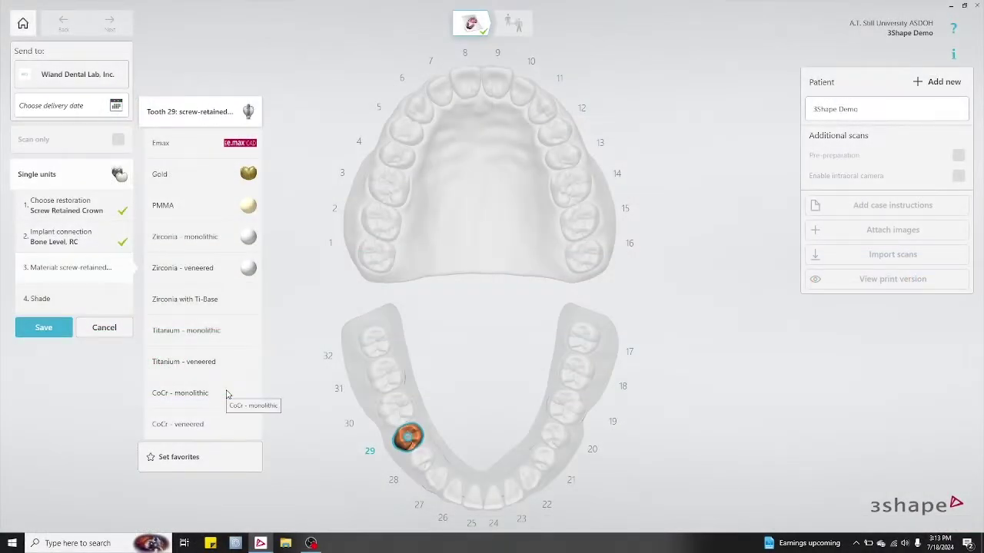
click(221, 243)
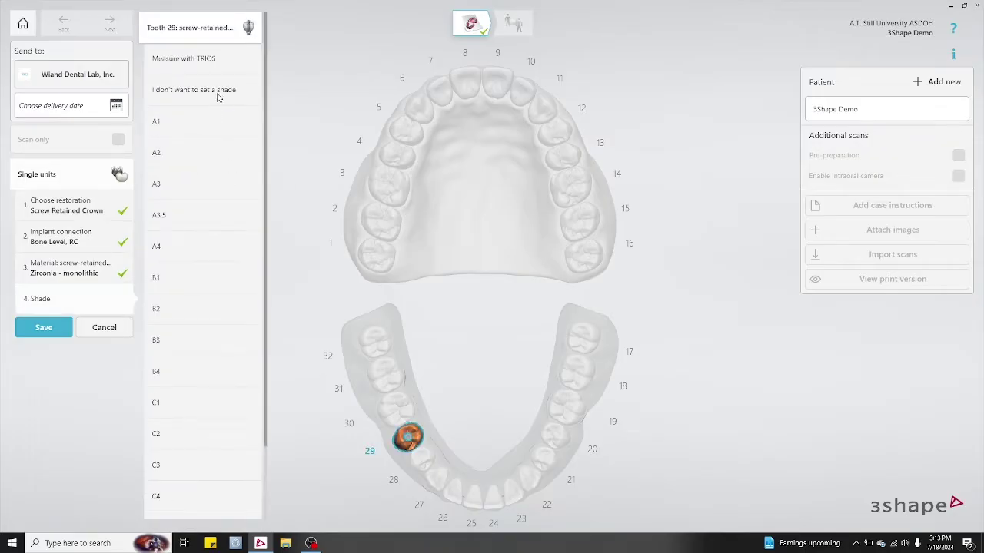
click(217, 97)
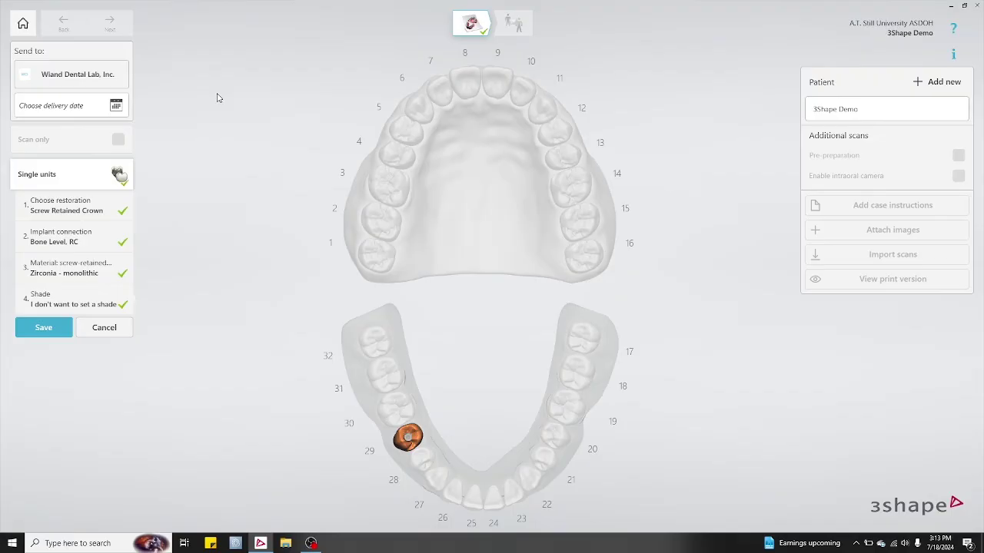
click(45, 328)
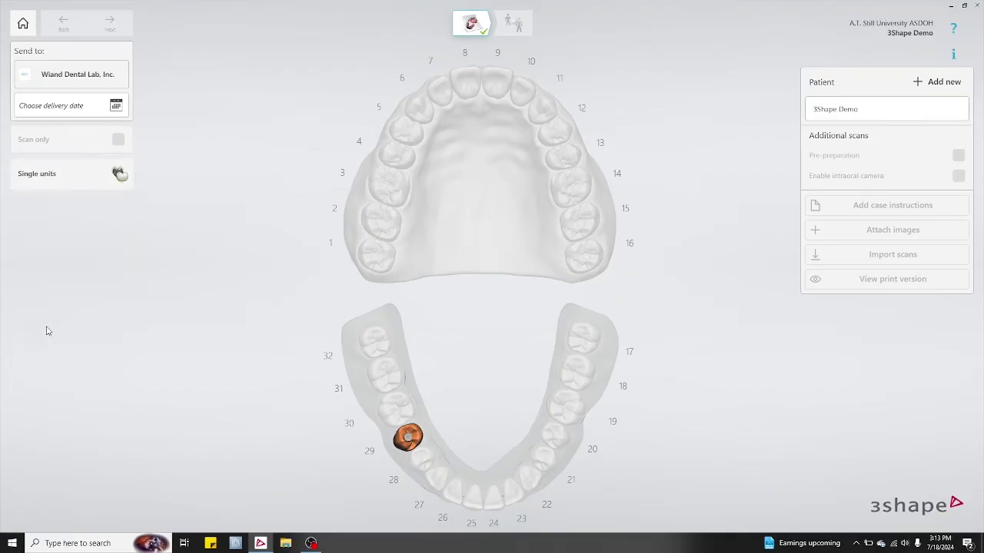
click(109, 24)
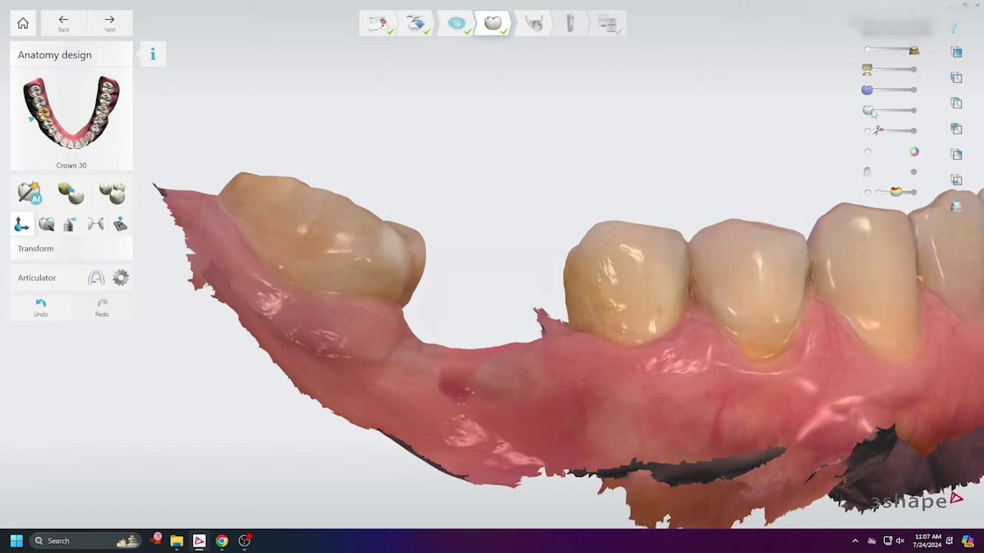
Raise the display opacity of the designed crown 30 to full in the anatomy design
drag(866, 111, 936, 109)
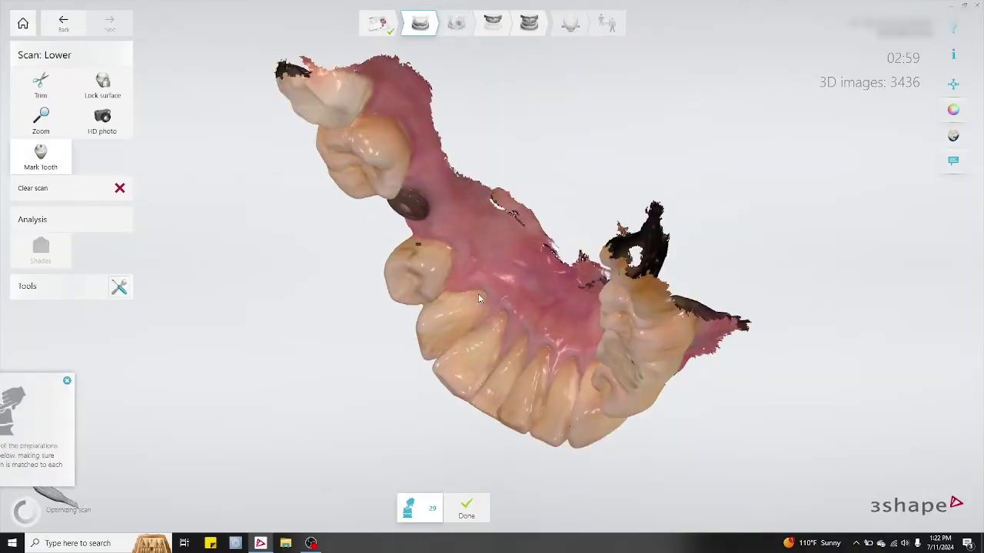
Trim away the healing abutment at site 29 in the lower scan with the 4 mm brush
drag(557, 174, 405, 305)
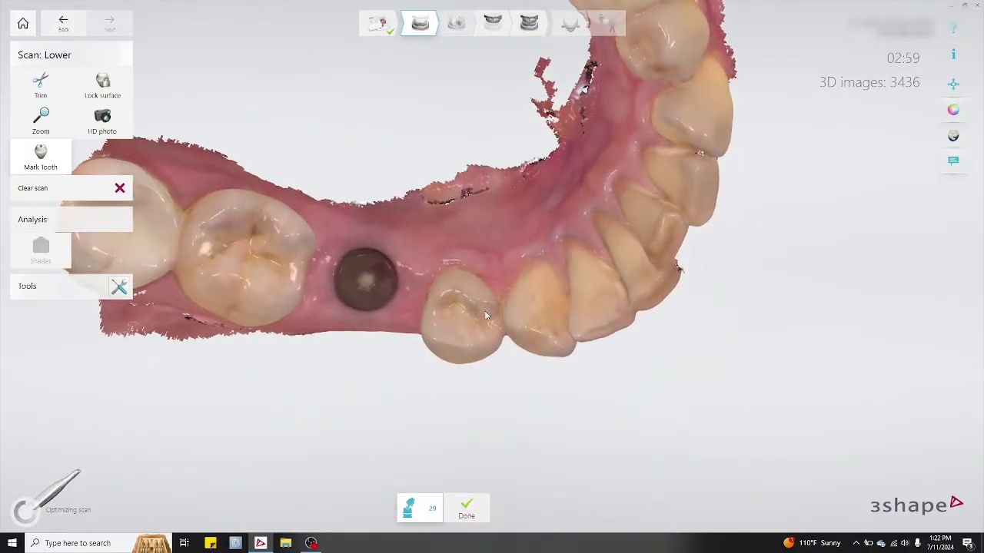
drag(483, 380, 617, 363)
drag(678, 364, 781, 407)
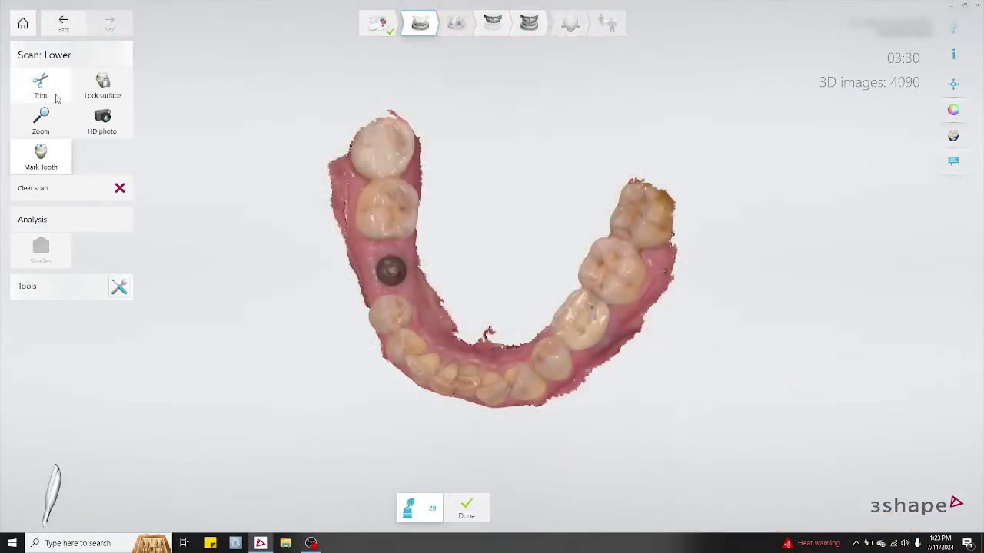
click(56, 98)
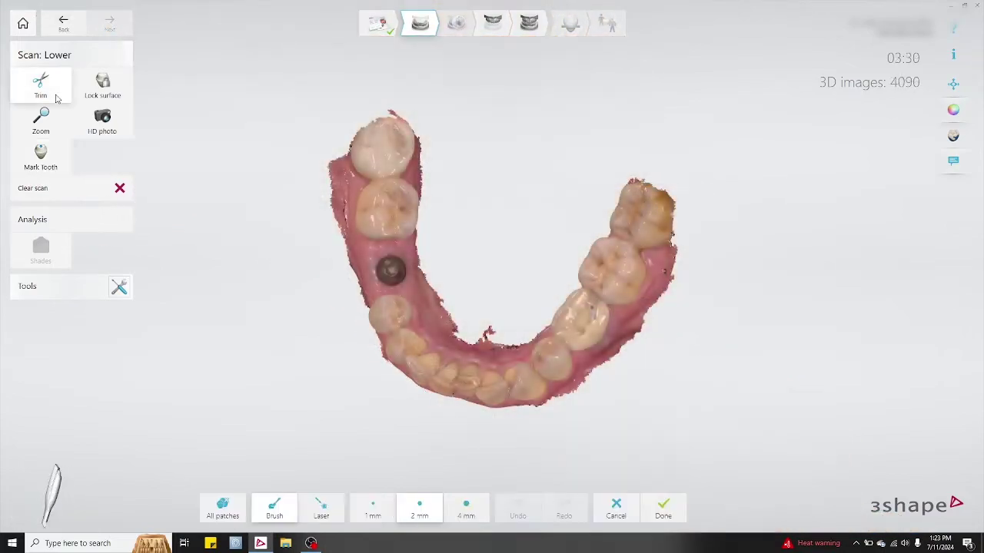
click(466, 507)
scroll(392, 278, up, 2)
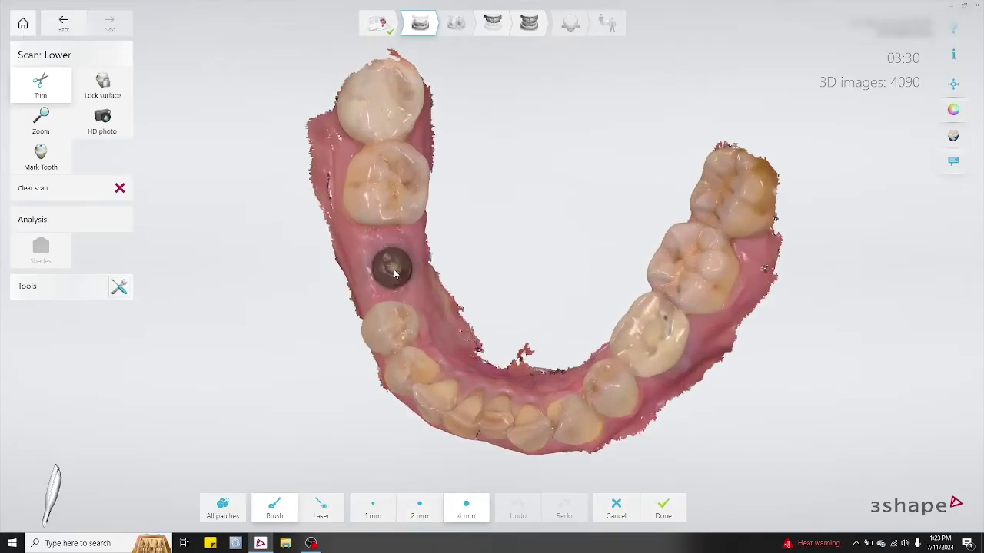
mouse_move(395, 273)
mouse_down()
mouse_move(392, 288)
mouse_move(377, 252)
mouse_move(416, 265)
mouse_move(407, 296)
mouse_move(373, 291)
mouse_move(377, 278)
mouse_up()
click(663, 507)
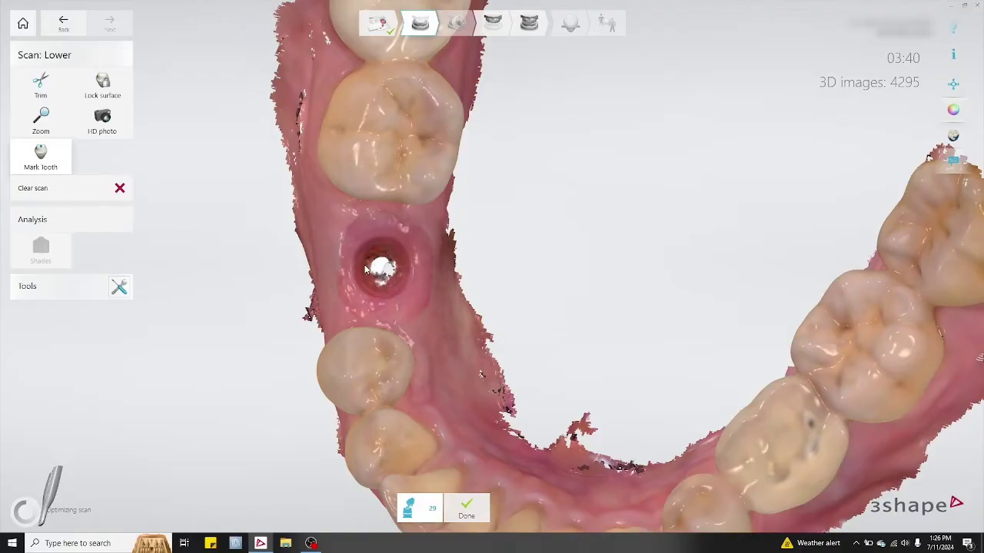
Mark the implant site on the lower scan as tooth 29 and finish the marking
click(367, 268)
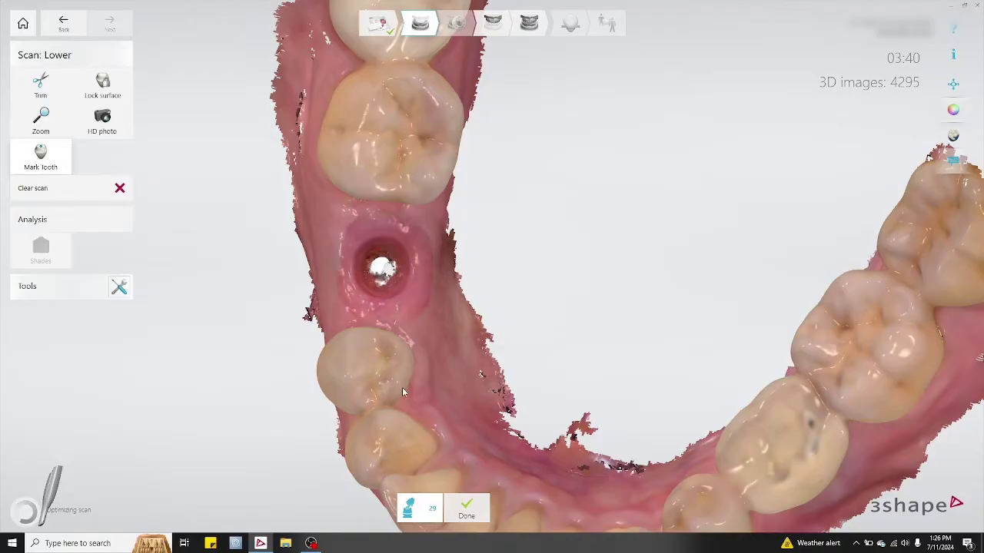
click(470, 522)
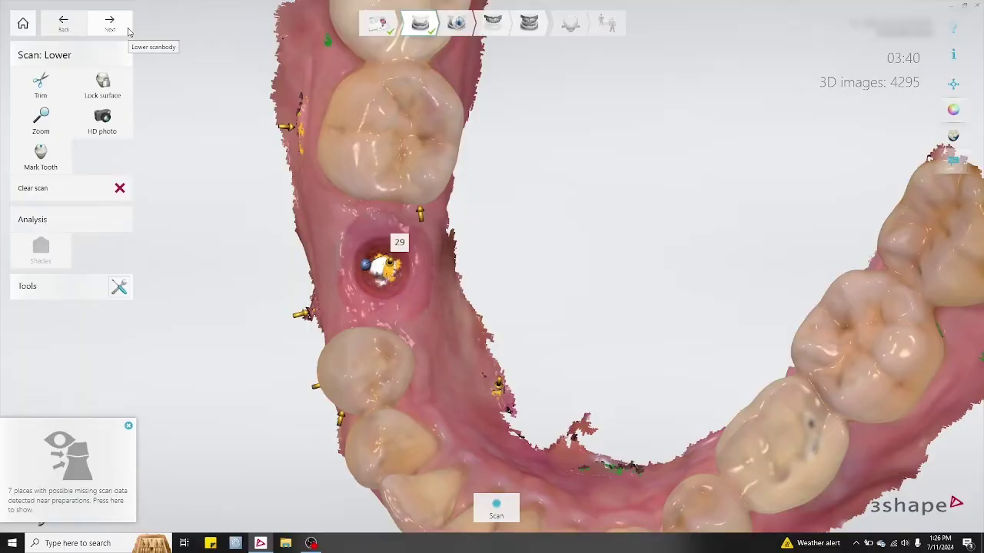
scroll(513, 341, down, 5)
drag(513, 340, 538, 342)
scroll(405, 319, up, 3)
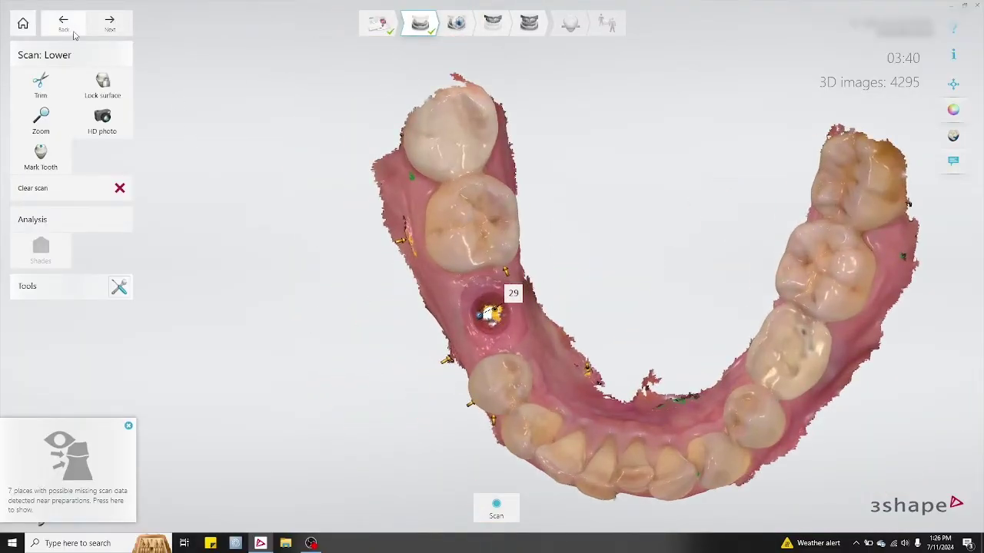
Proceed to the lower scanbody scan and widen the cut-out around implant site 29 with the 4 mm trim brush
click(115, 26)
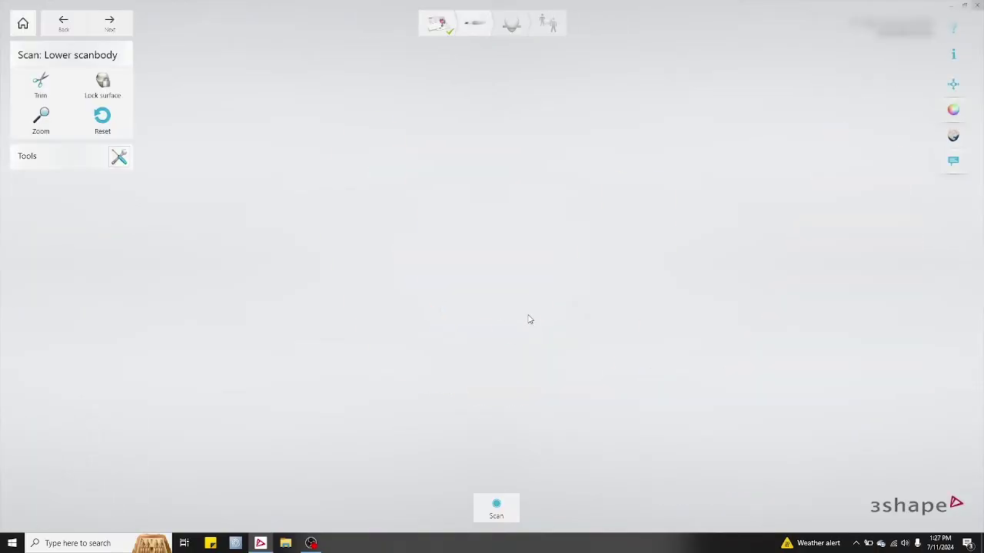
scroll(506, 304, up, 10)
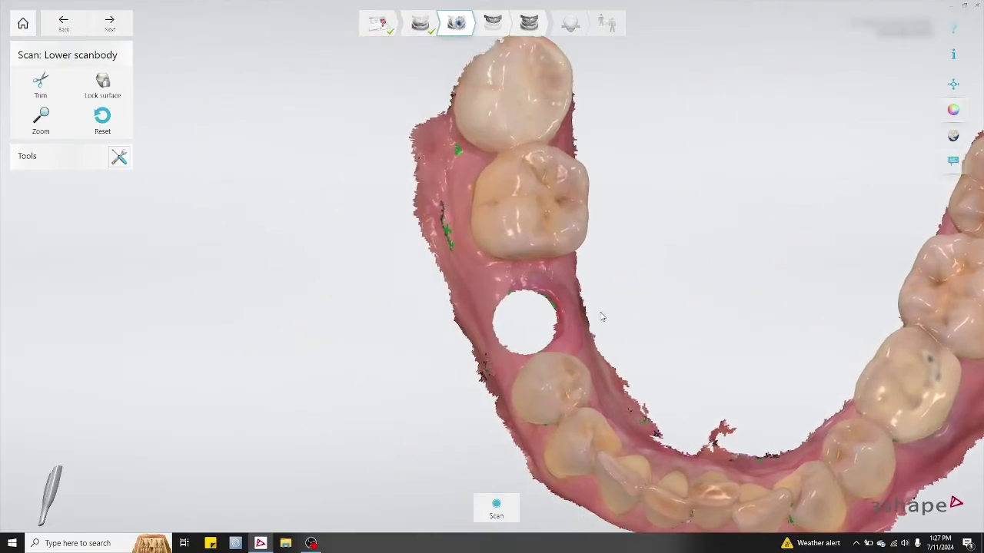
right_drag(602, 316, 519, 295)
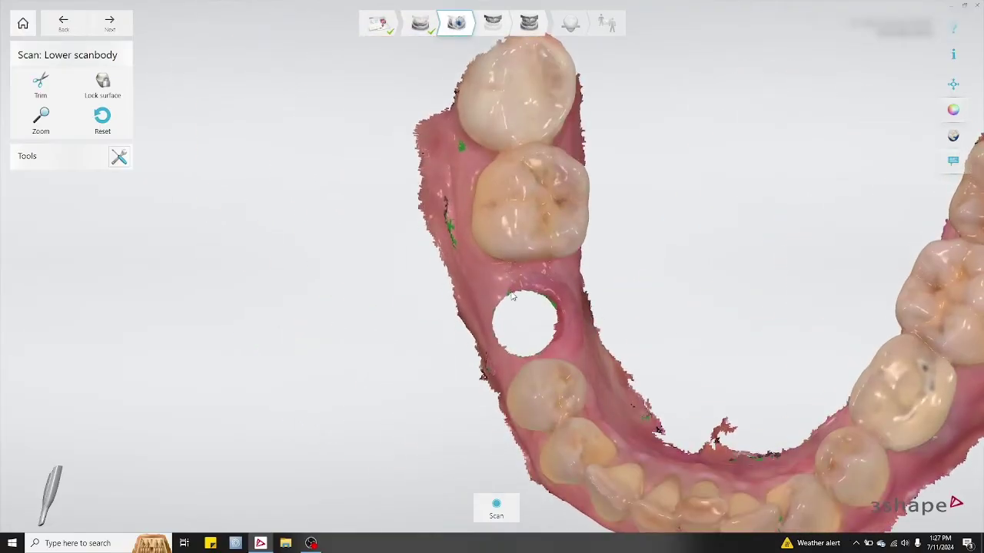
click(41, 83)
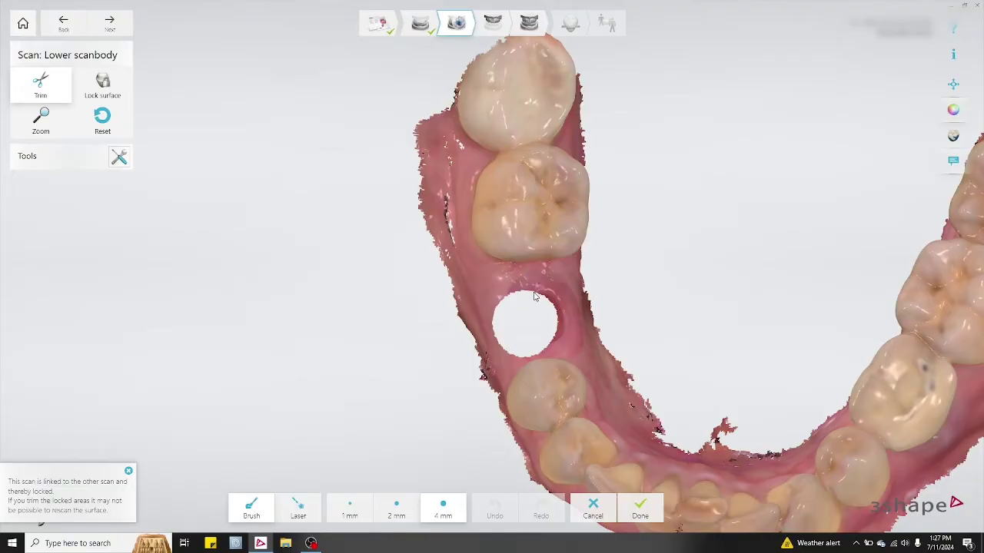
mouse_move(519, 283)
mouse_down()
mouse_move(542, 282)
mouse_move(565, 304)
mouse_move(563, 338)
mouse_move(545, 356)
mouse_up()
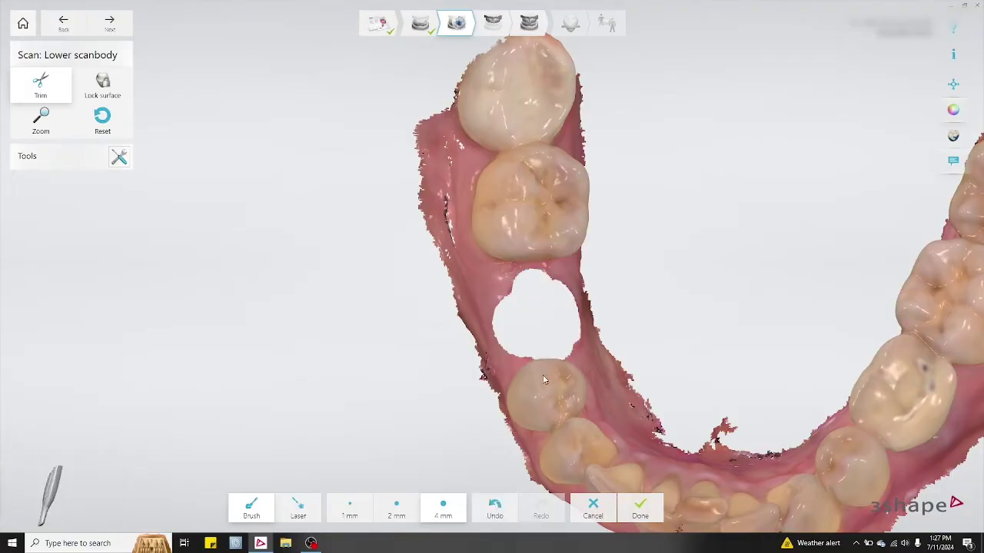
click(641, 511)
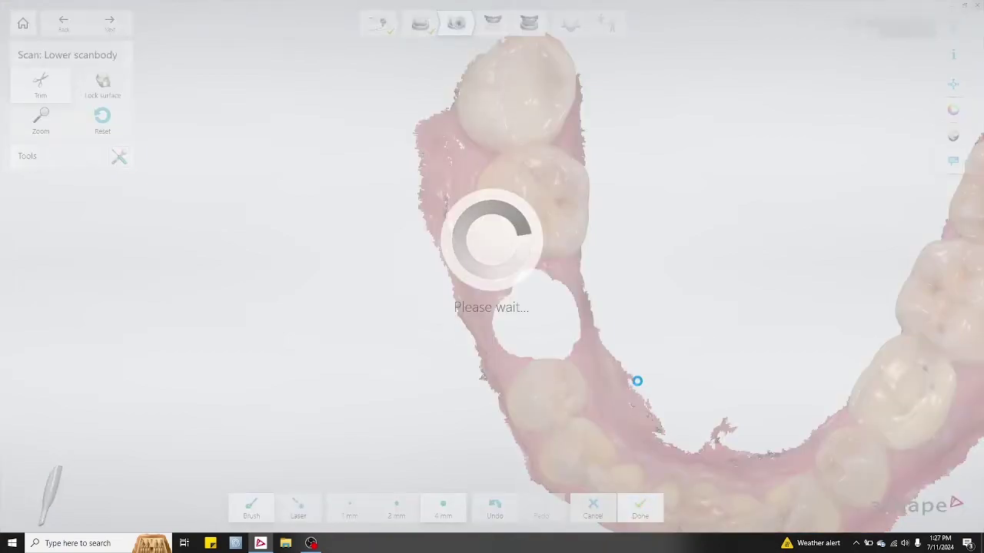
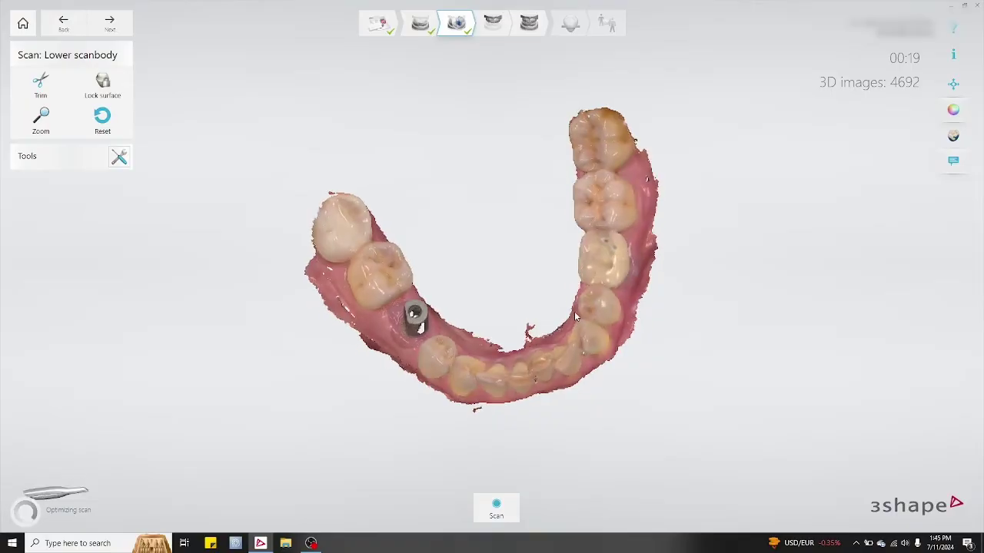
Examine the scanned scanbody and the surrounding teeth in the lower scanbody scan
scroll(429, 367, up, 2)
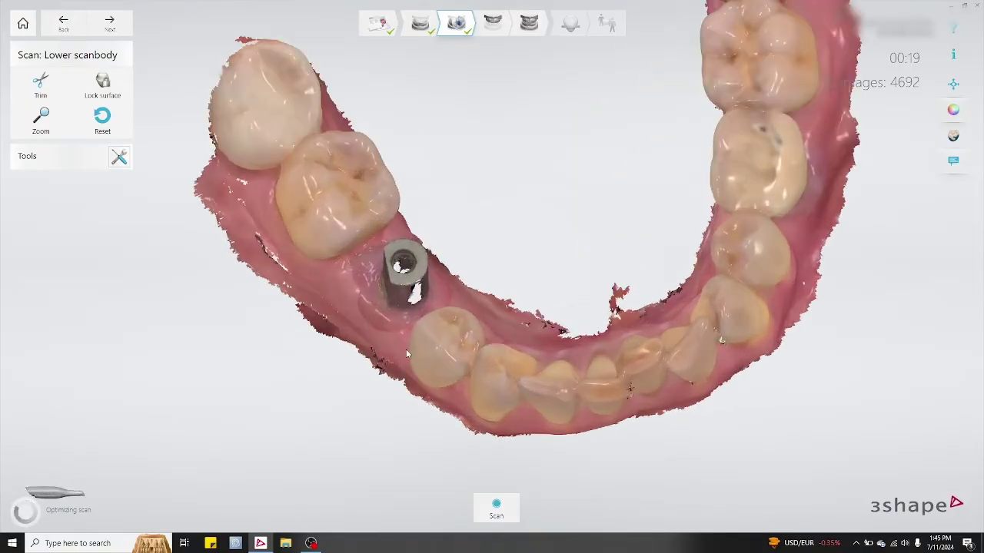
right_drag(408, 372, 473, 240)
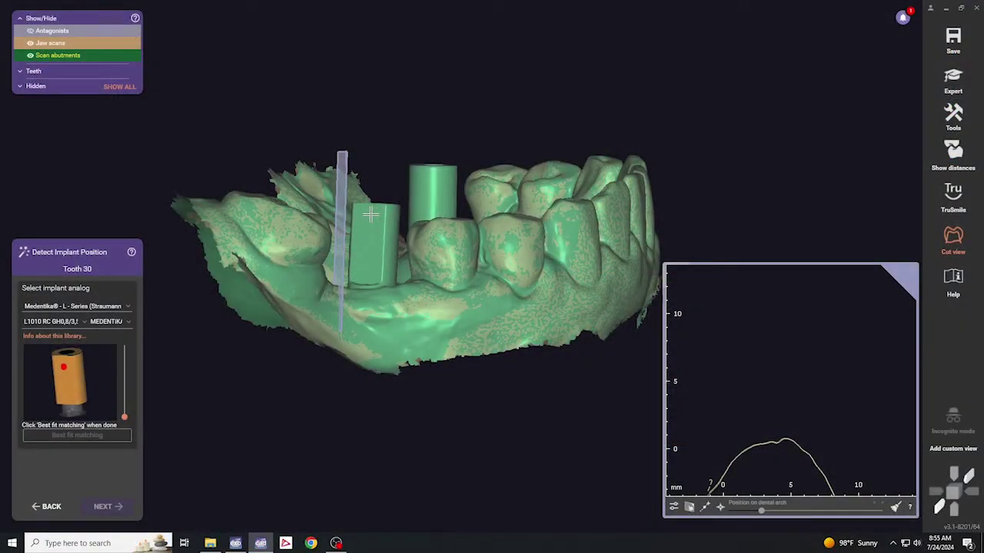
In exocad, mark the tooth 30 scan abutment, best-fit match the implant analog to it and check the alignment in the cut view
click(371, 214)
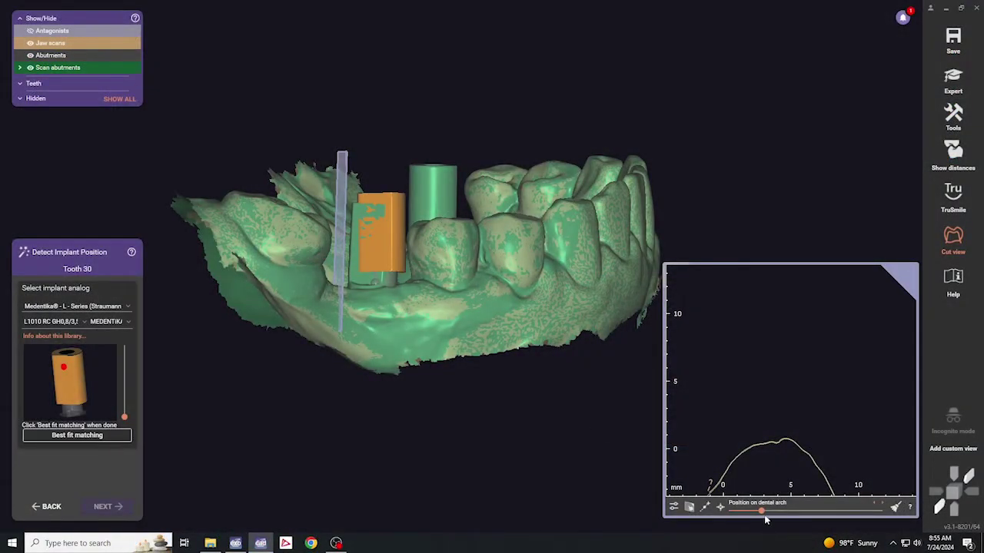
mouse_move(761, 510)
mouse_down()
mouse_move(742, 510)
mouse_move(755, 515)
mouse_up()
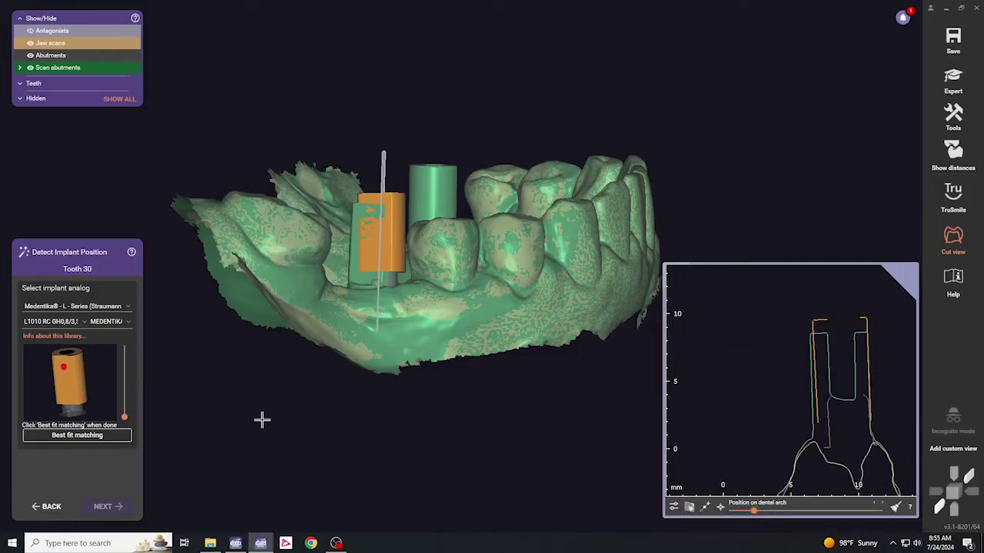
click(109, 436)
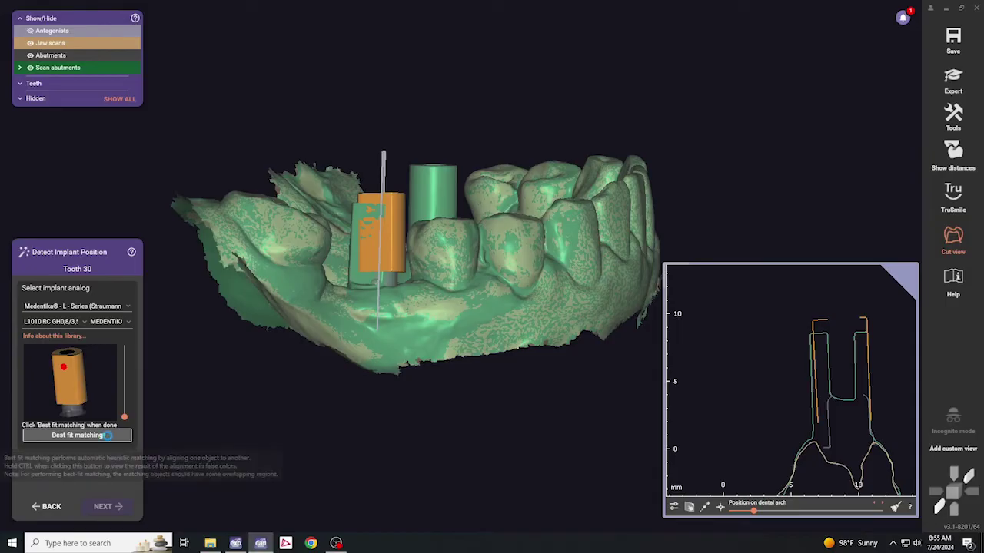
drag(754, 520, 748, 515)
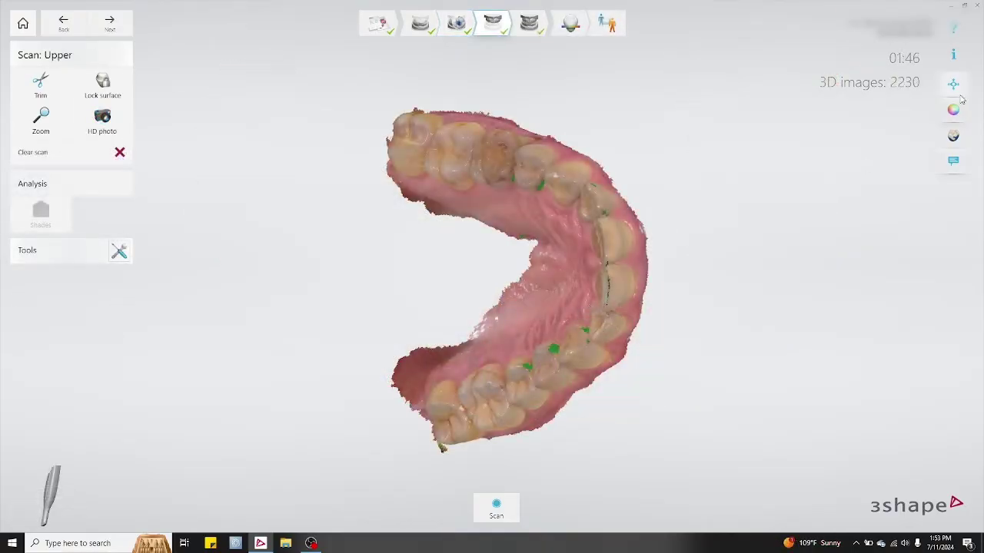
Turn off the colour display of the upper scan and examine the incisal edges and palatal surfaces for missing data
click(953, 111)
right_drag(749, 310, 776, 363)
scroll(475, 283, up, 3)
right_drag(594, 177, 584, 286)
scroll(575, 232, up, 3)
right_drag(575, 232, 516, 177)
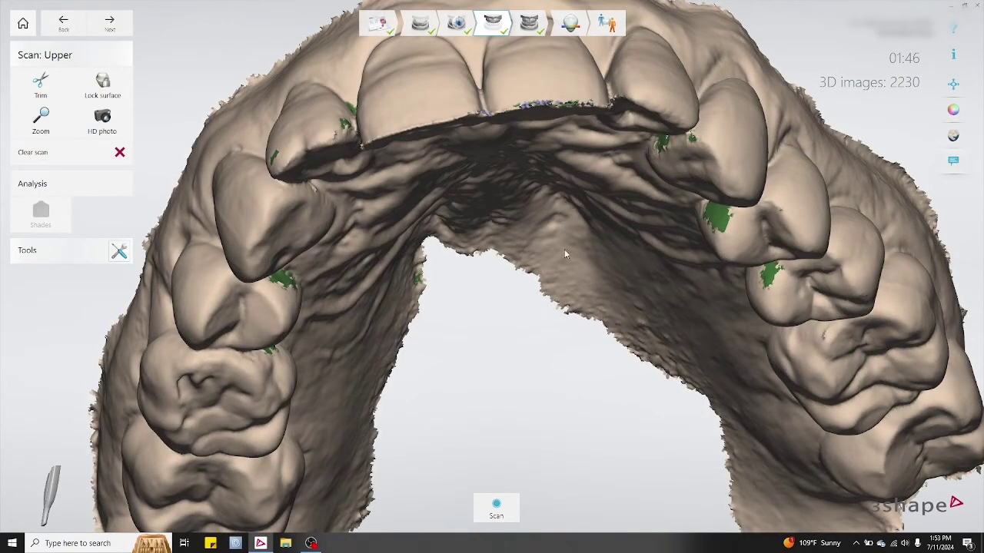
Turn on the colour display of the aligned bite in the occlusion scan and proceed to the analysis stage
right_drag(564, 249, 569, 225)
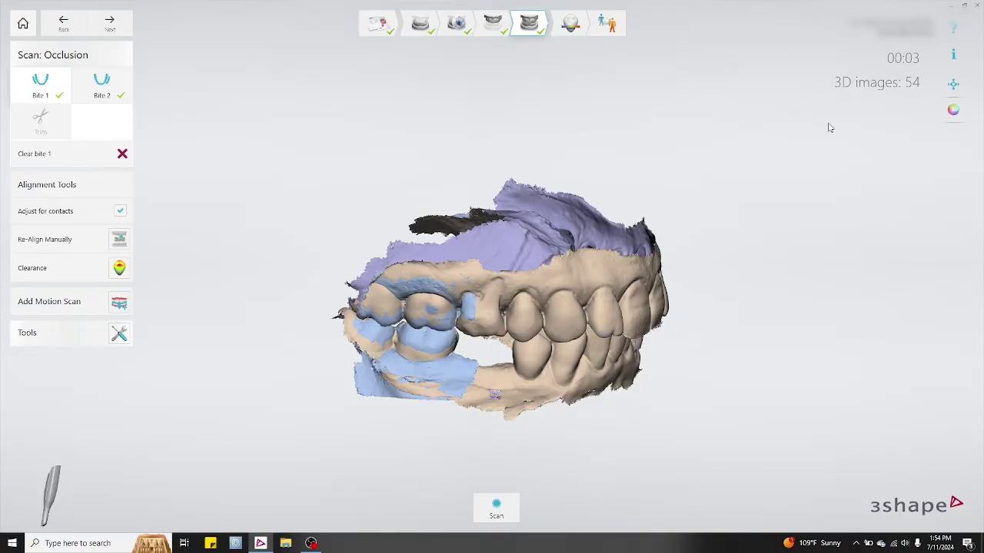
click(953, 112)
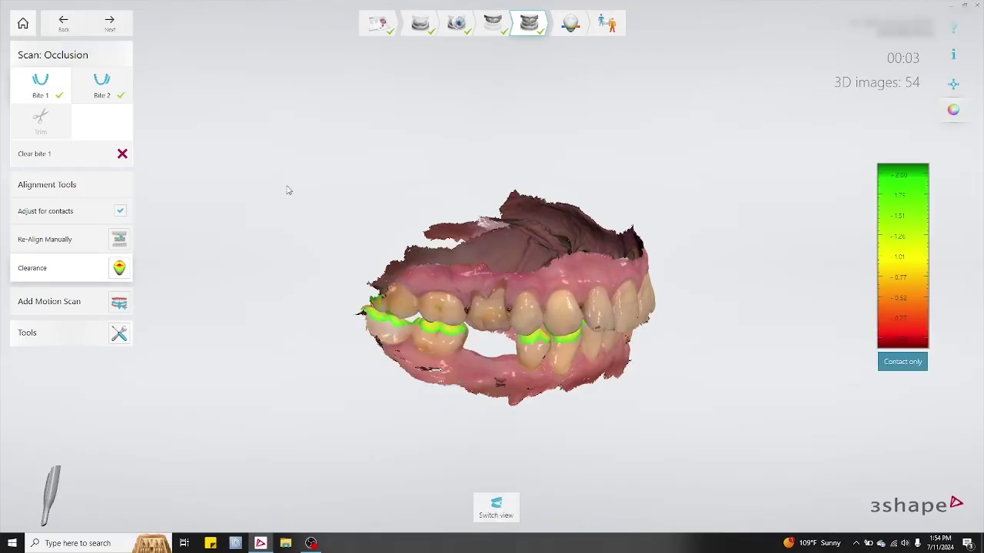
click(570, 25)
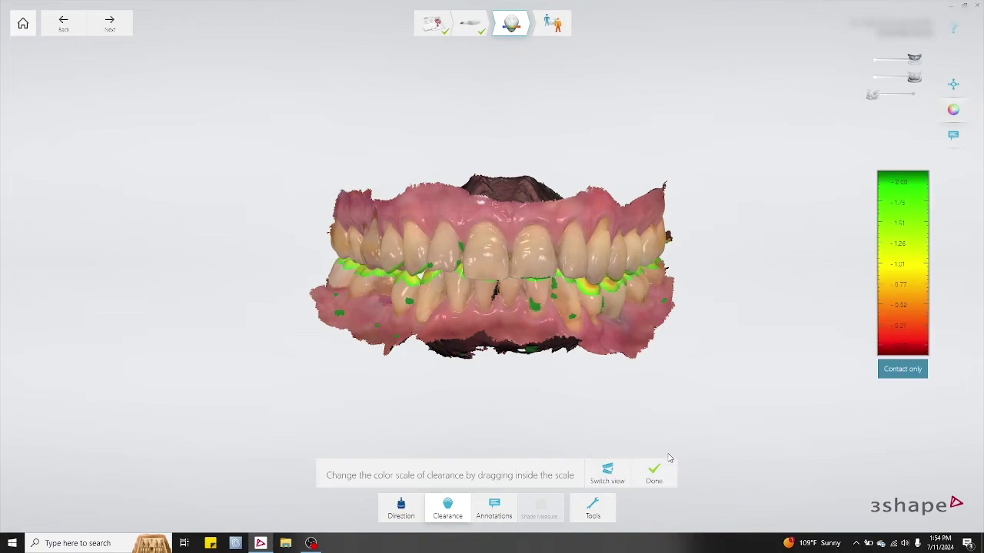
Switch the view of the arches in the clearance analysis and adjust the clearance colour scale to inspect the contacts
click(615, 476)
drag(899, 298, 906, 243)
click(550, 419)
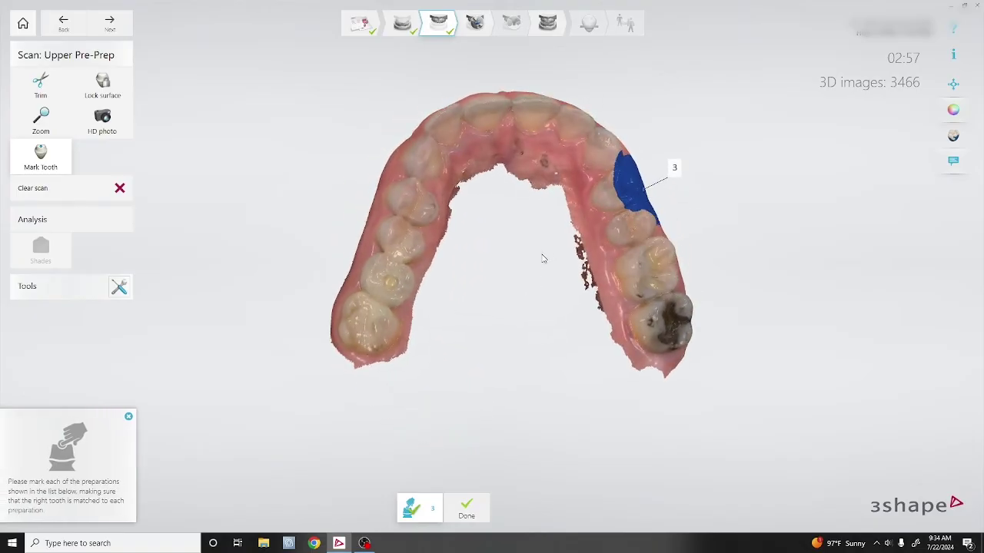
Mark tooth 3 as the preparation on the upper pre-prep scan and proceed to the upper scan with its cut-out
click(393, 286)
click(467, 507)
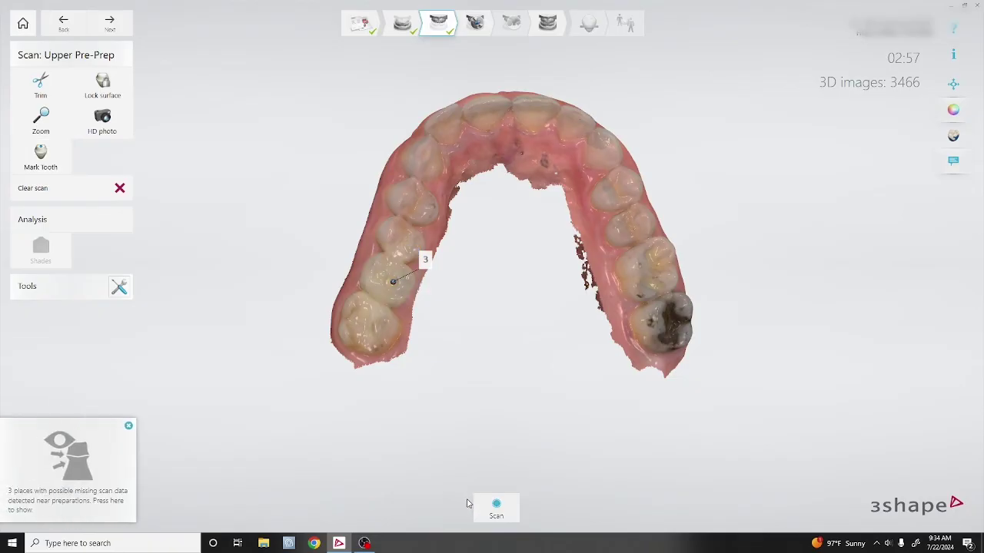
click(111, 27)
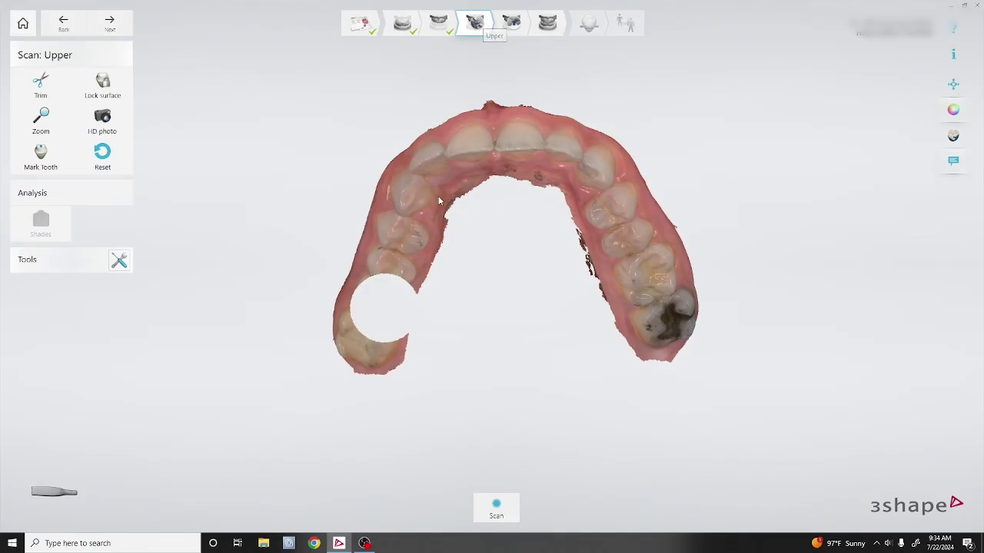
right_drag(465, 331, 484, 310)
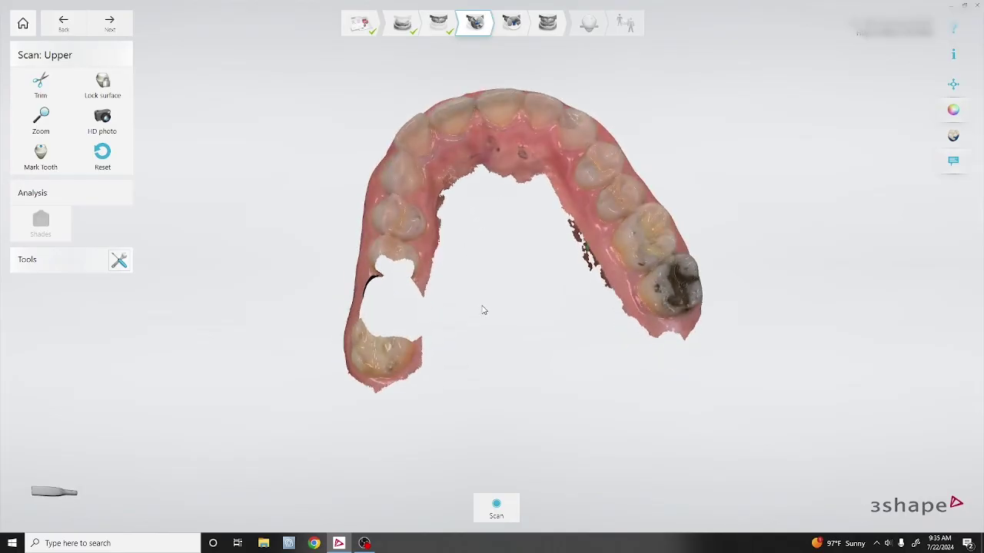